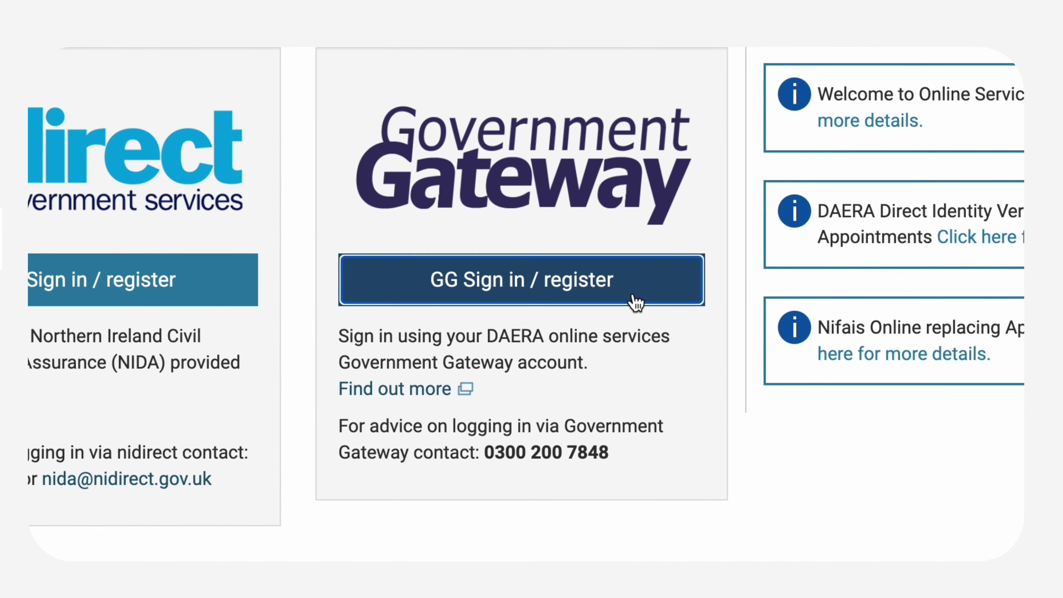
# Step: Sign in through Government Gateway with the account's user ID and password
pyautogui.click(622, 294)
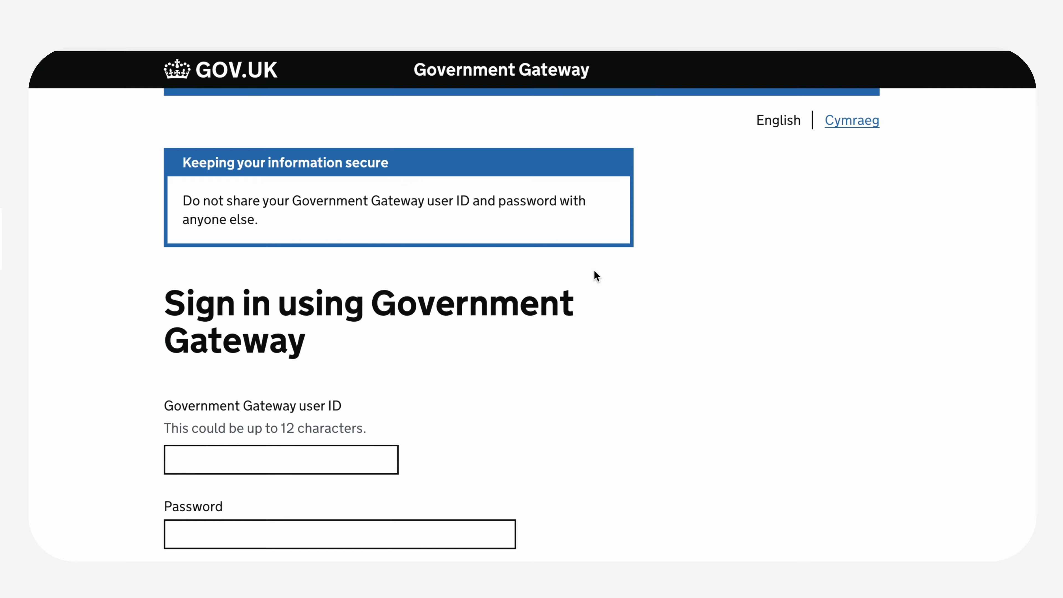
pyautogui.click(355, 457)
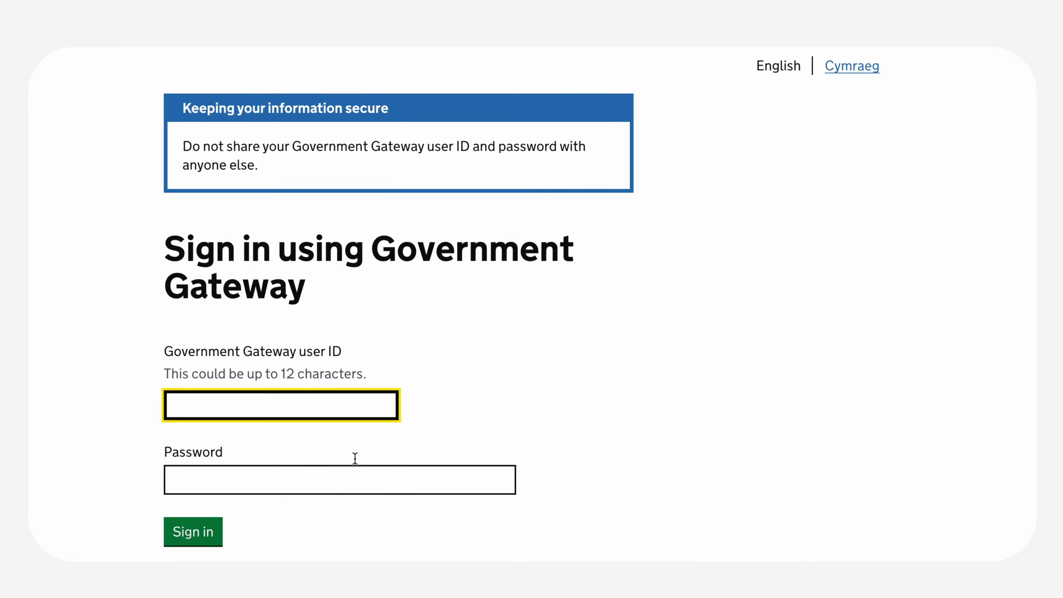
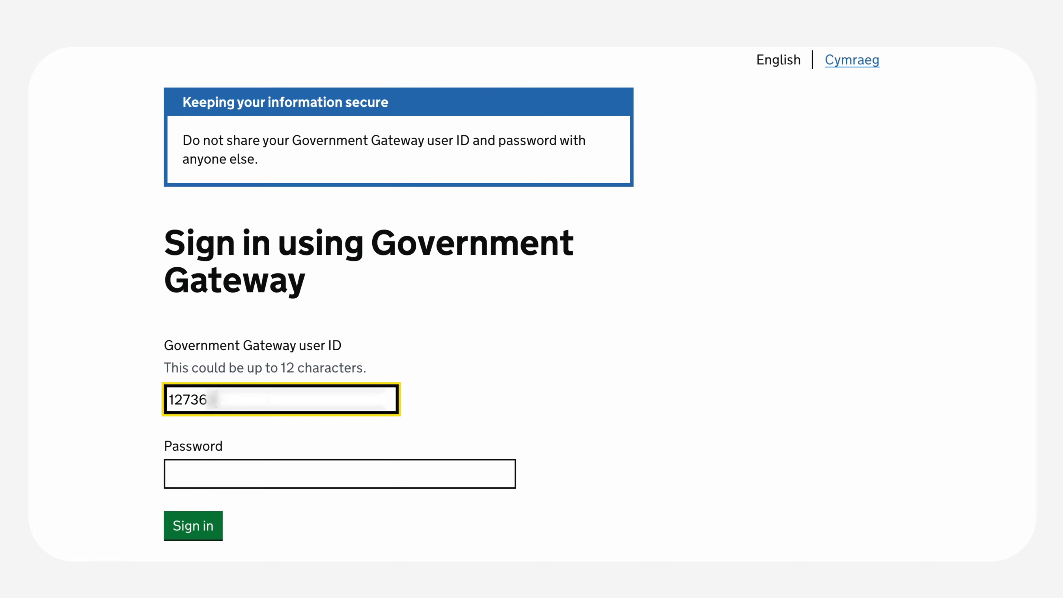
pyautogui.press('Tab')
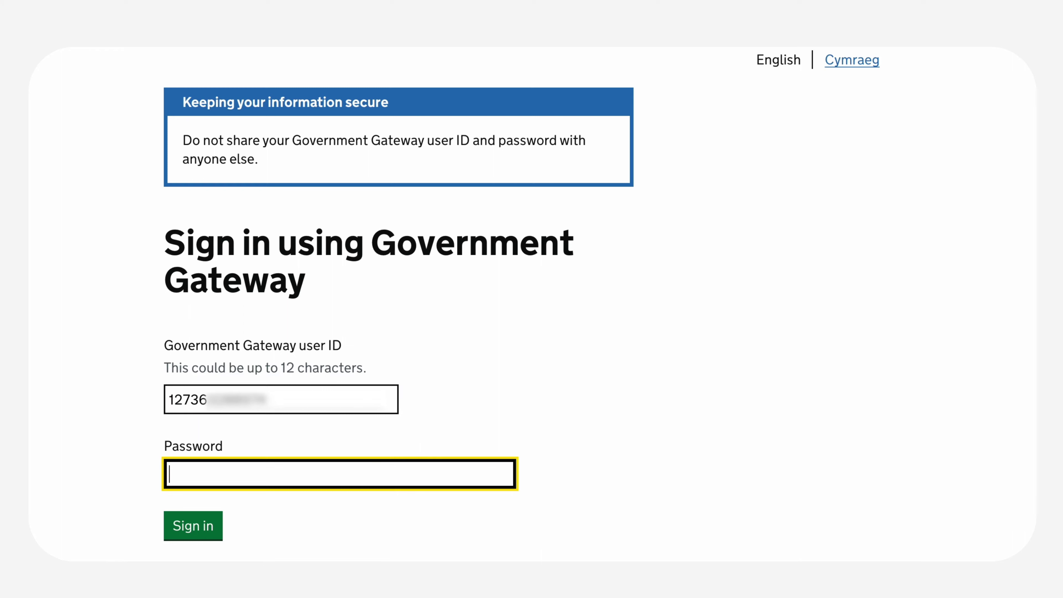
pyautogui.scroll(-5, 718, 312)
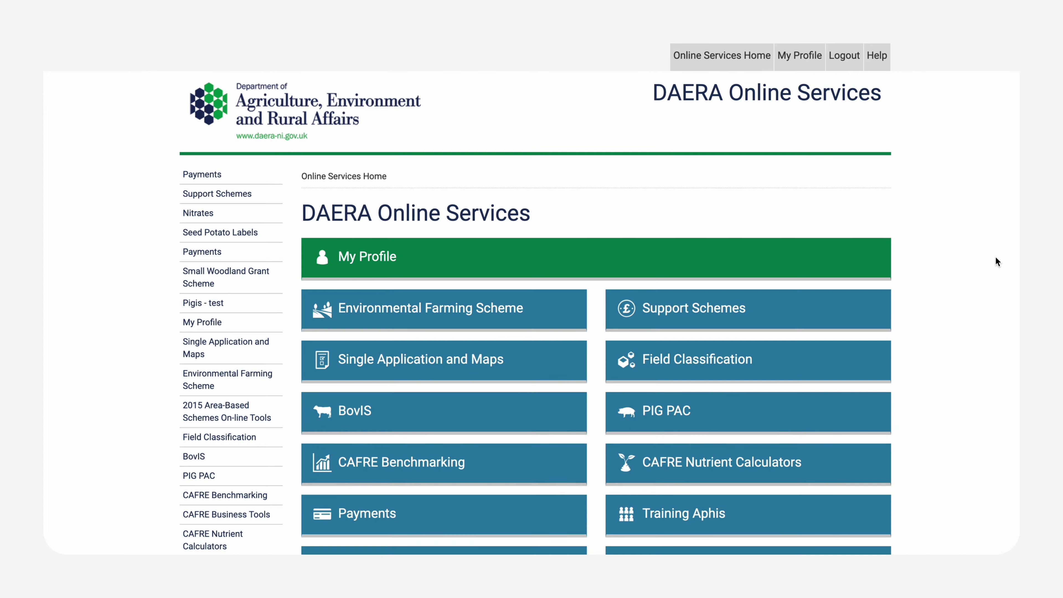
# Step: Open the Soil Nutrient Health Scheme tile and start its registration at the Welcome step
pyautogui.scroll(-8, 995, 257)
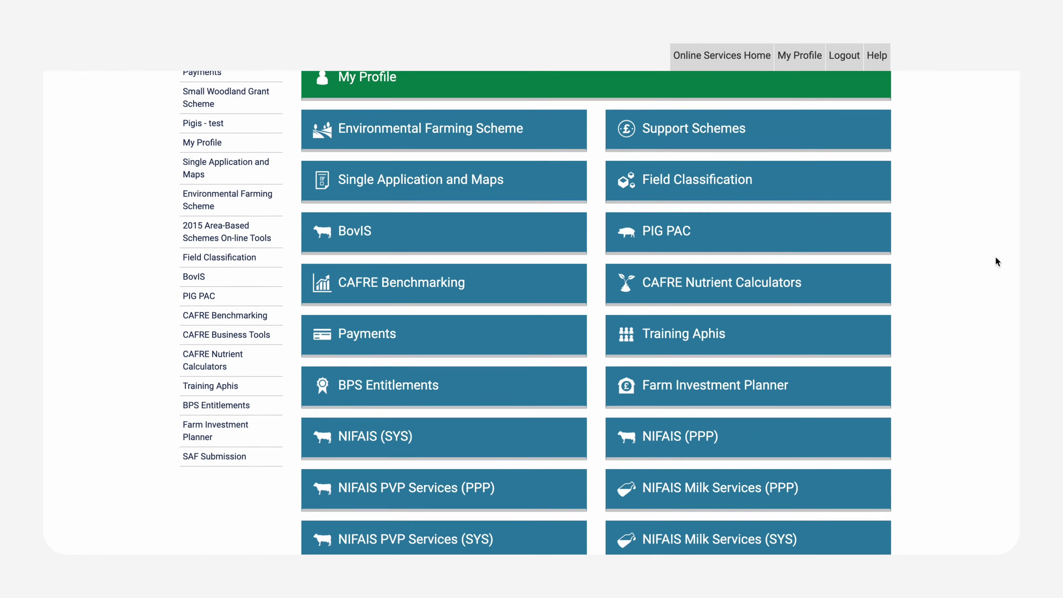
pyautogui.scroll(-4, 995, 262)
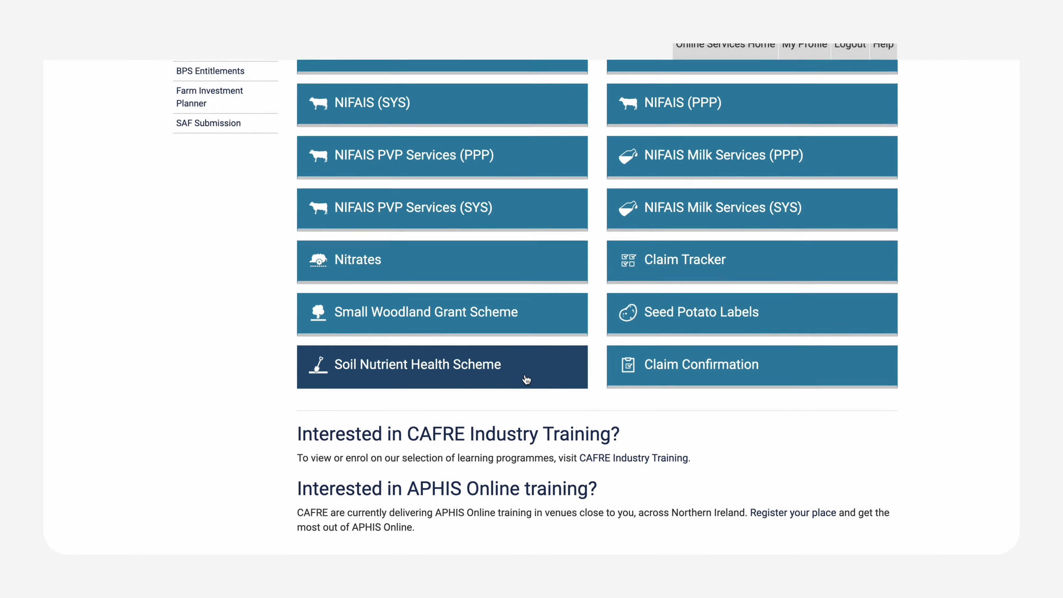
pyautogui.click(525, 361)
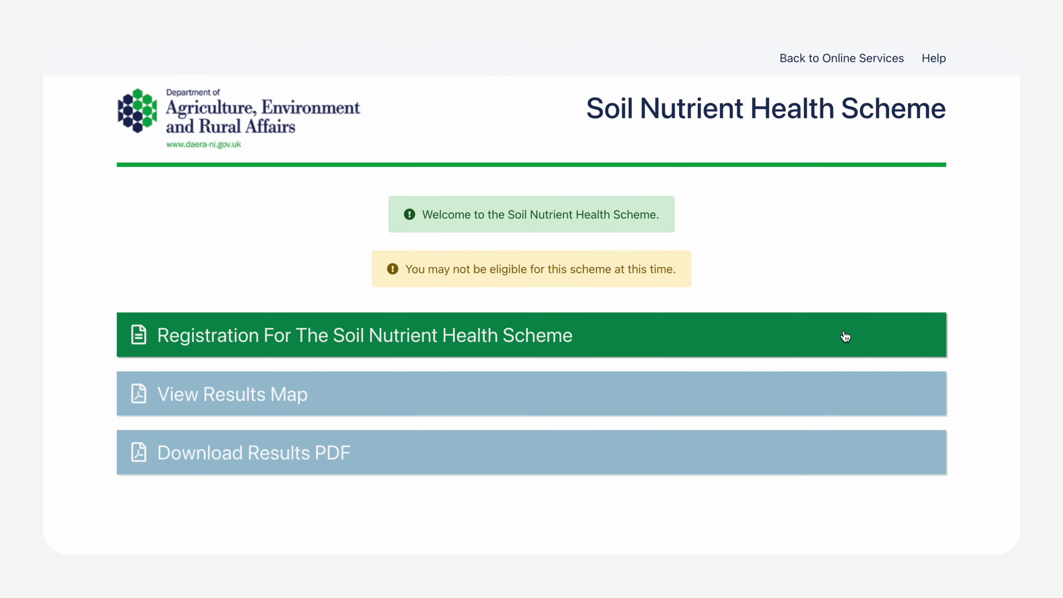
pyautogui.click(845, 337)
pyautogui.scroll(-5, 667, 322)
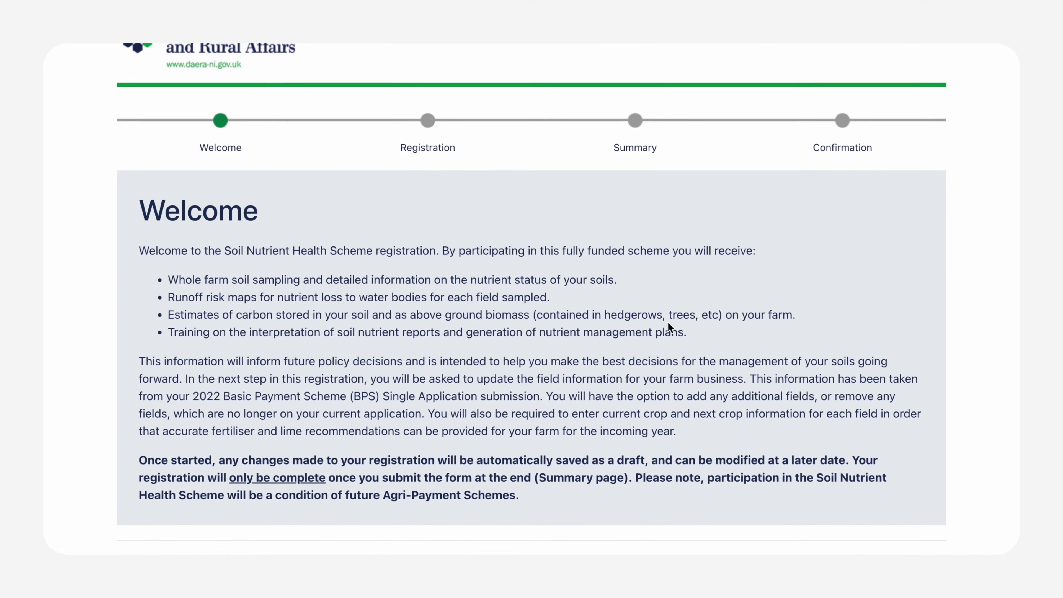
# Step: Check field 1/131/086/1/B on the map and set its current and next crops to Grazing (GZ)
pyautogui.click(159, 501)
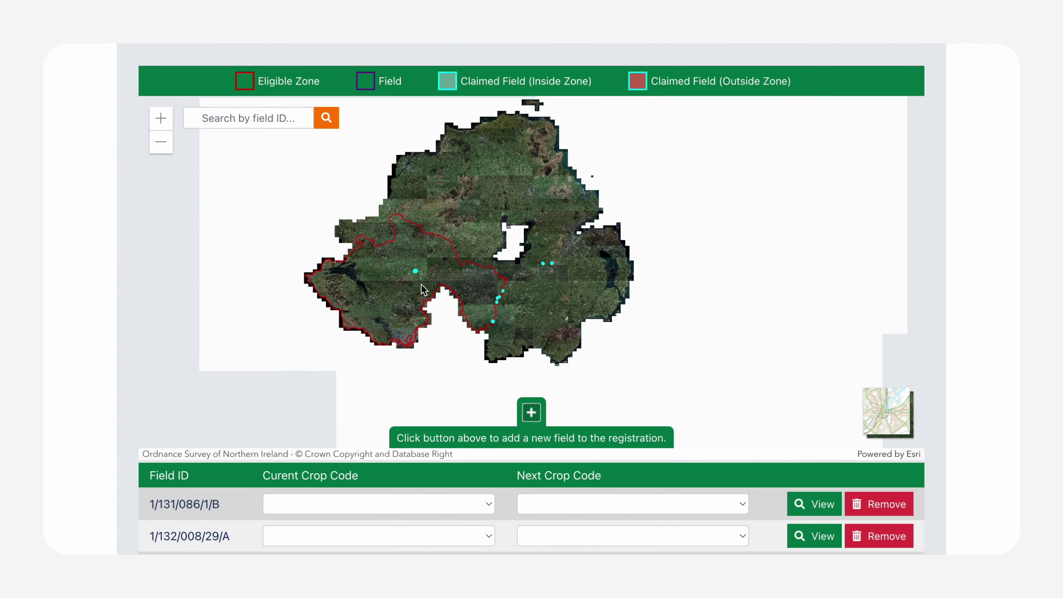
pyautogui.click(814, 504)
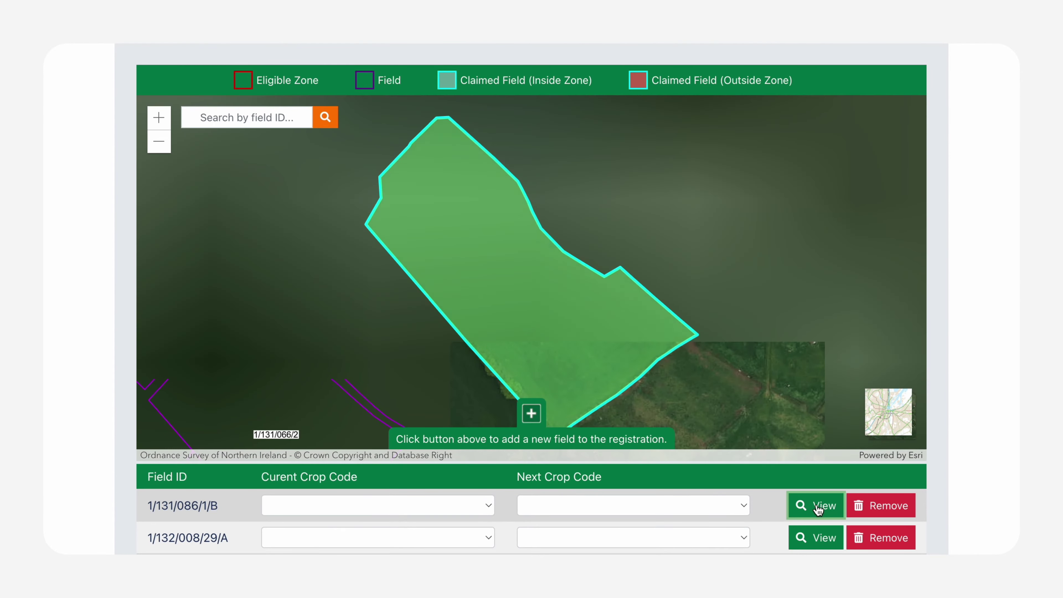
pyautogui.click(159, 141)
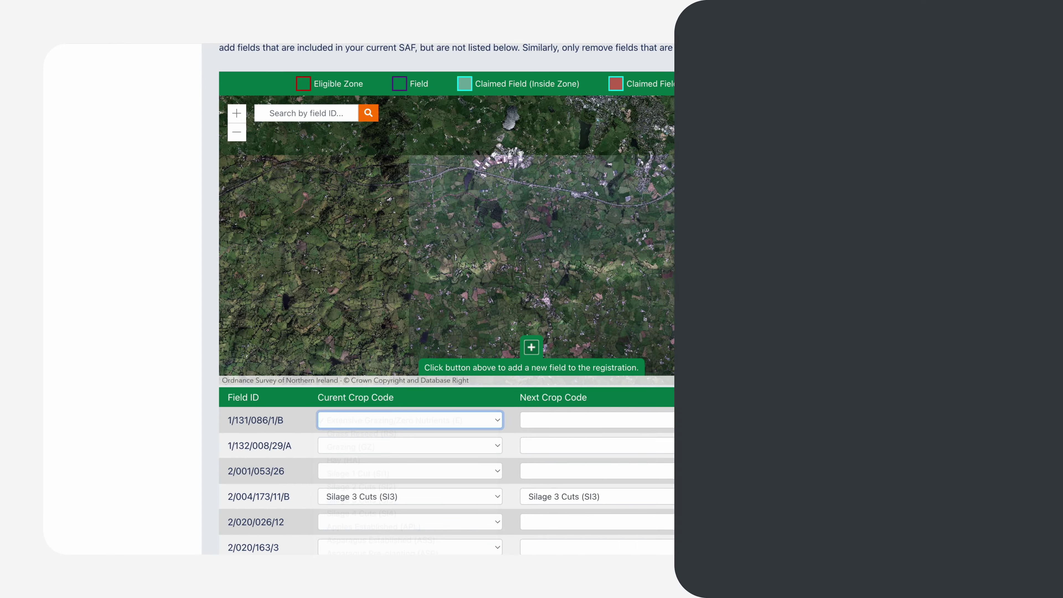
pyautogui.click(761, 420)
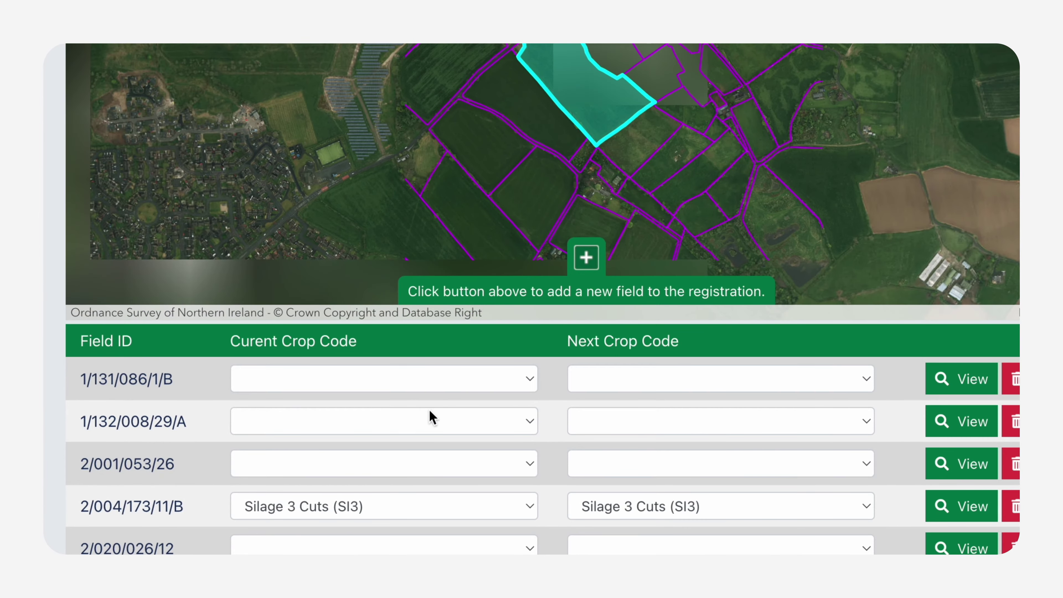
pyautogui.click(474, 379)
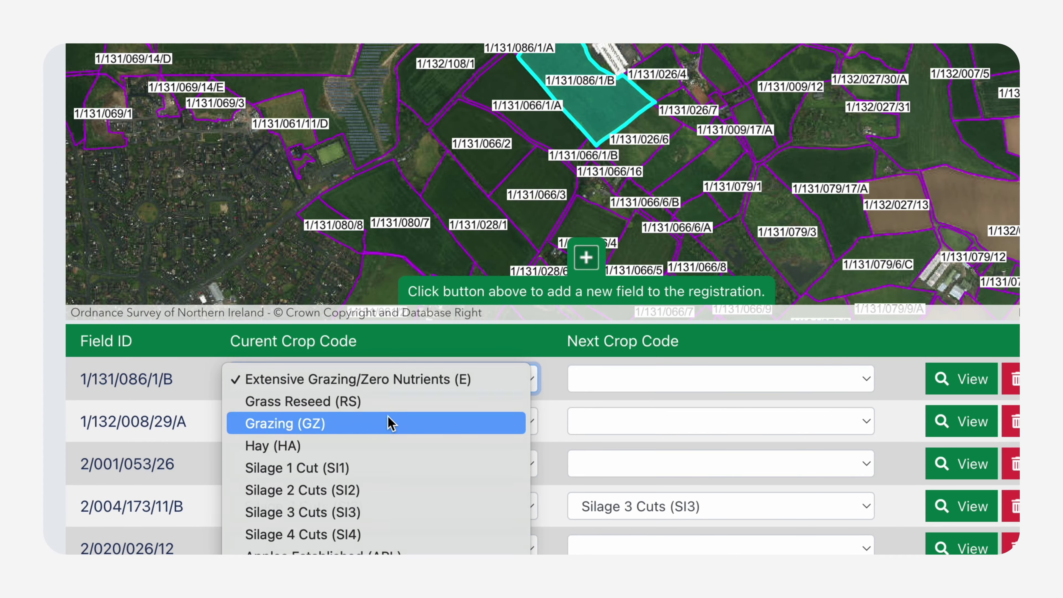
pyautogui.click(389, 423)
pyautogui.click(695, 379)
pyautogui.click(704, 380)
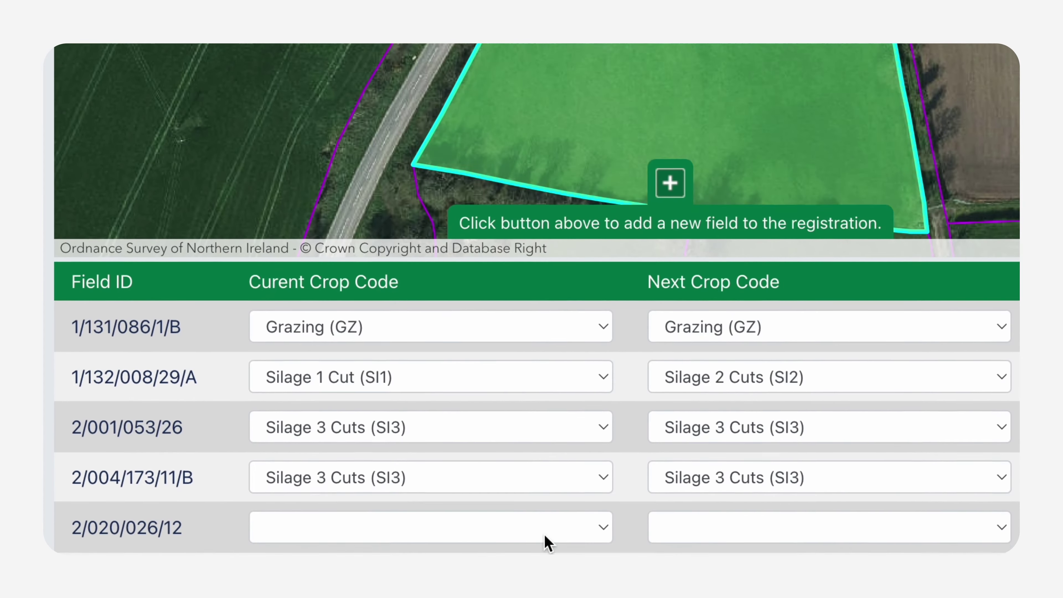
# Step: Set field 2/020/026/12's current crop to Grass Reseed (RS) and next crop to Grazing (GZ)
pyautogui.click(479, 548)
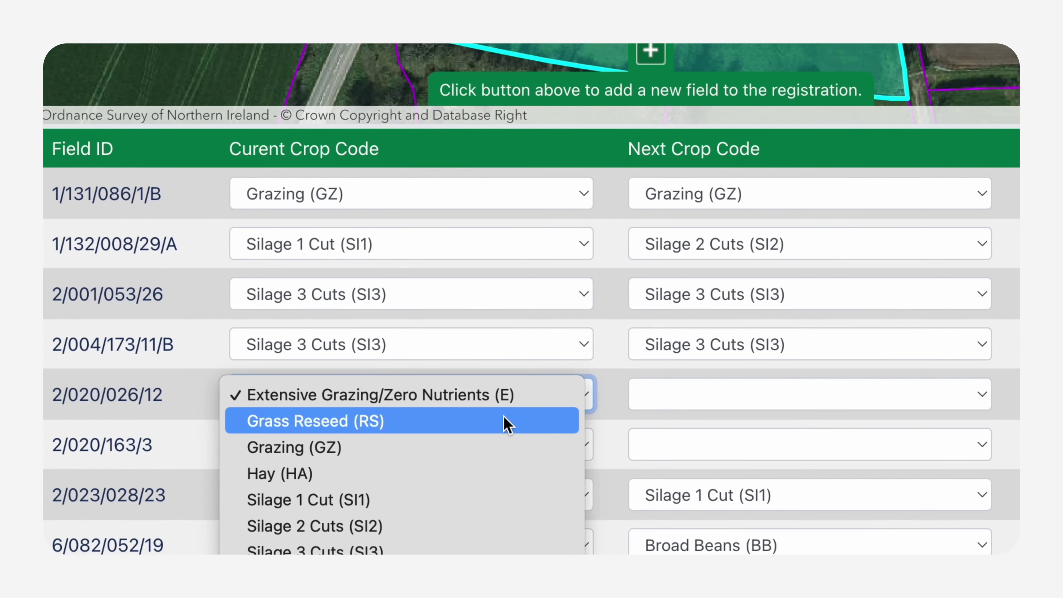
pyautogui.click(507, 421)
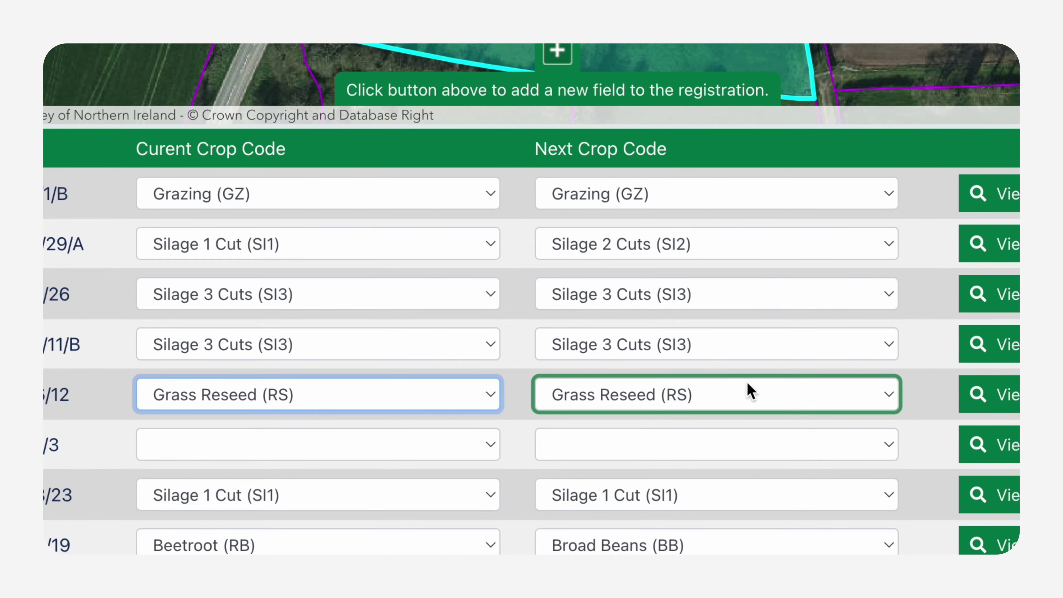
pyautogui.click(748, 383)
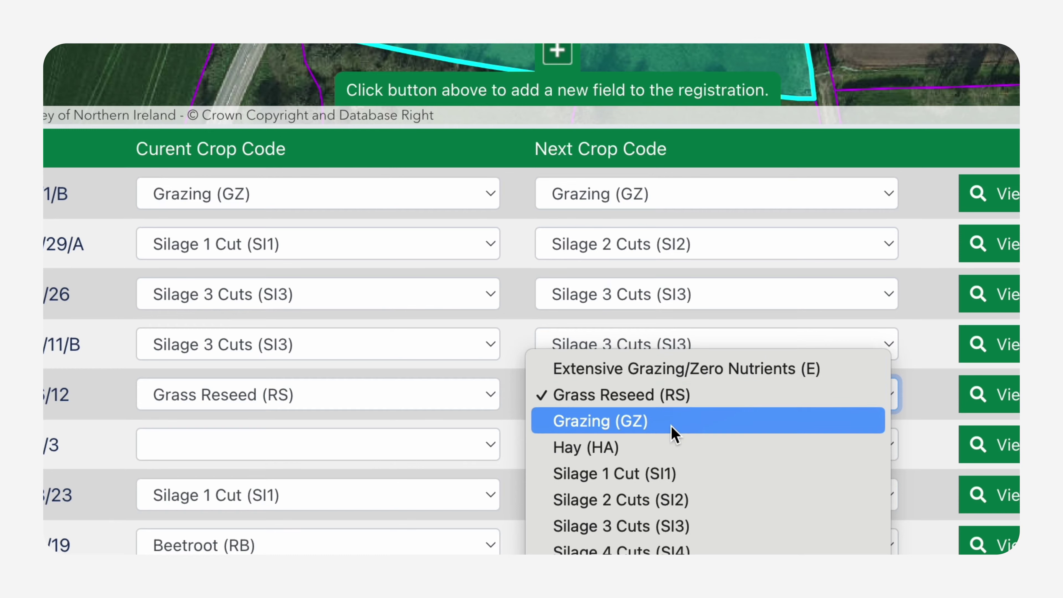
pyautogui.click(674, 423)
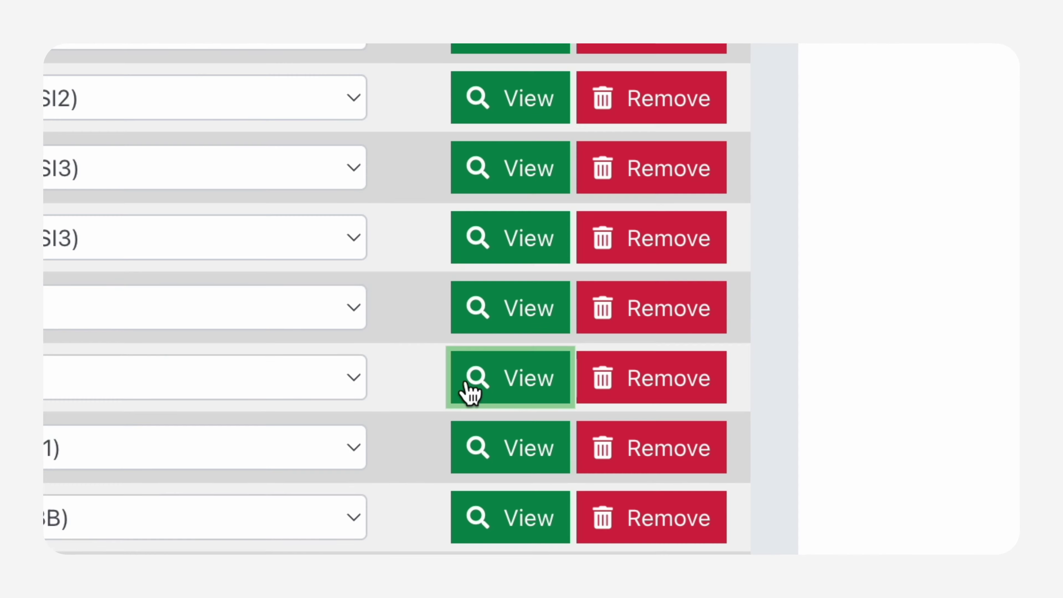
# Step: Search the map for field 02/020/163/3 and switch the map to add-field mode
pyautogui.click(470, 387)
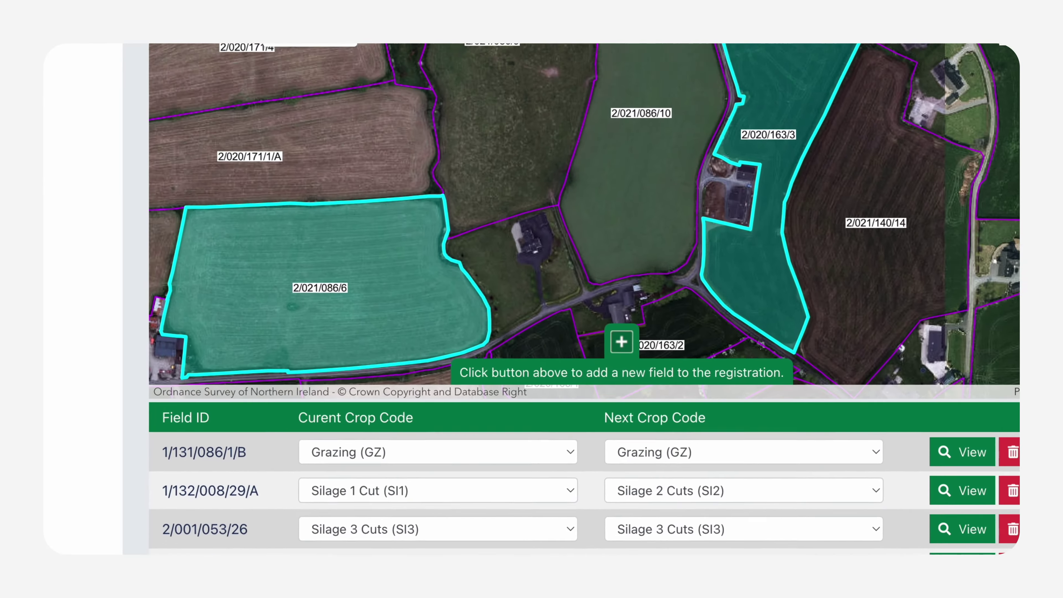
pyautogui.click(129, 93)
pyautogui.write('02')
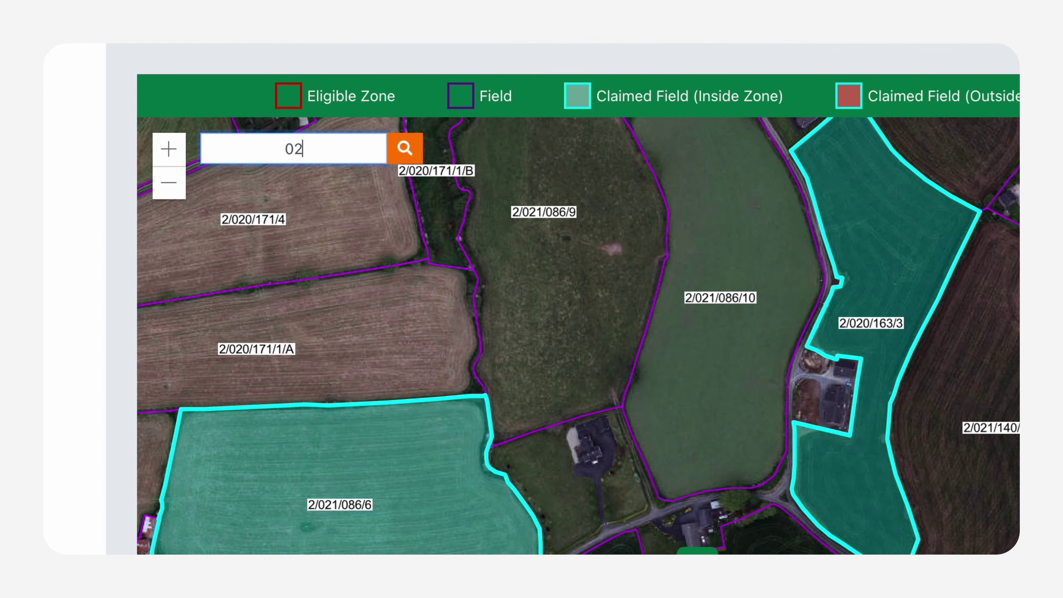
pyautogui.write('/020/163/3')
pyautogui.click(411, 154)
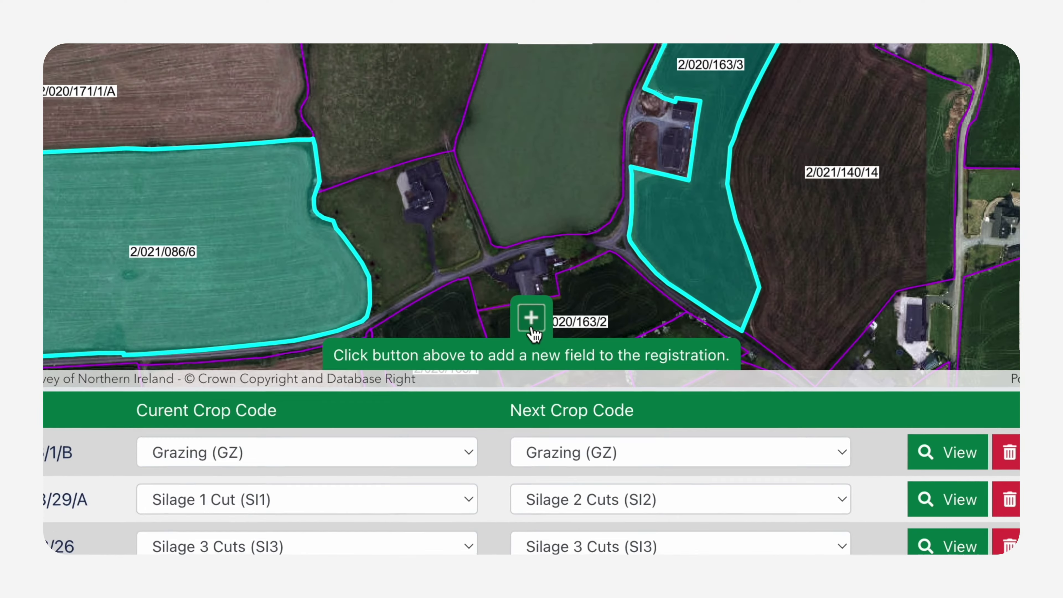
pyautogui.click(528, 392)
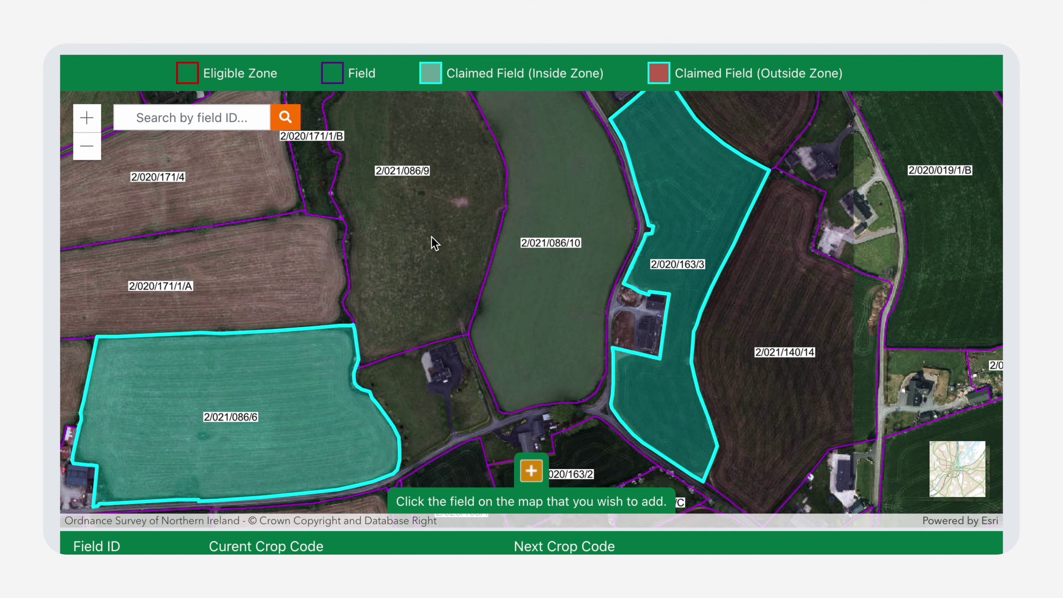
# Step: Claim field 2/021/086/9 on the map and scroll down to the crop-code table
pyautogui.click(435, 242)
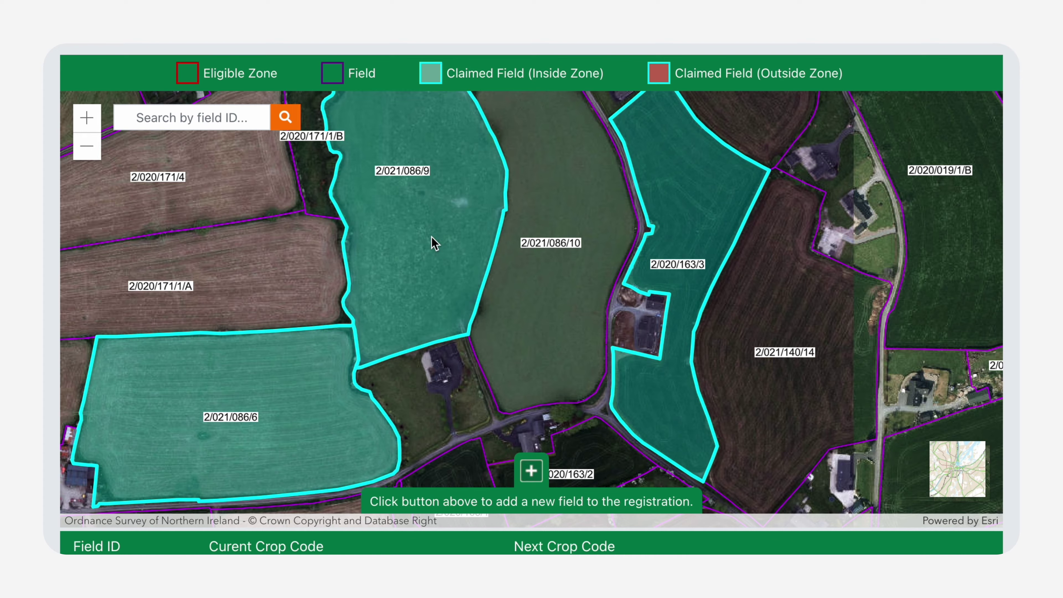
pyautogui.scroll(-5, 432, 237)
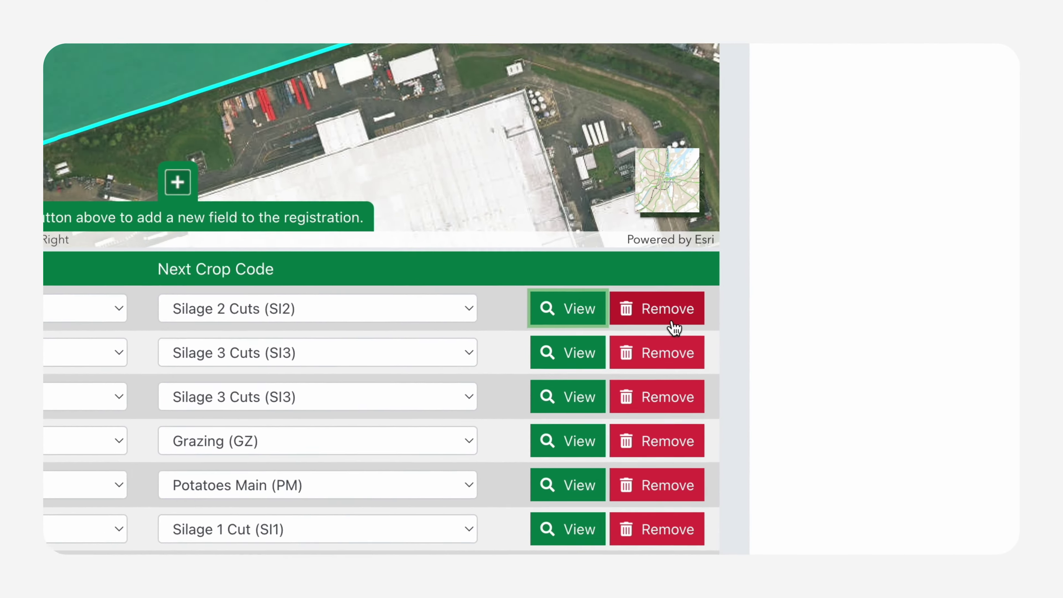
# Step: Remove field 1/132/008/29/A, confirm with Yes, and continue to the review page
pyautogui.click(667, 294)
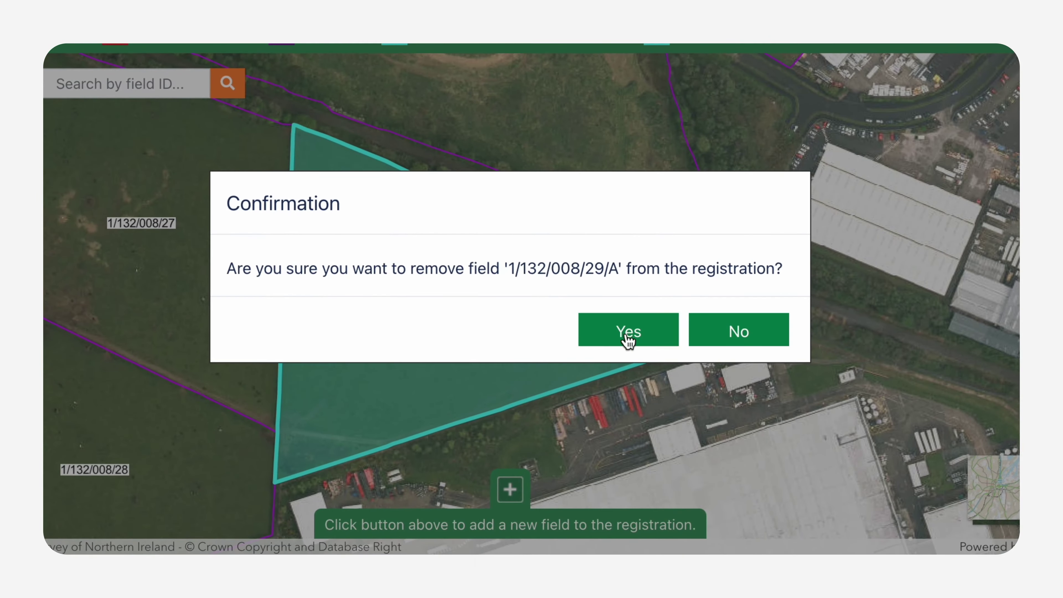
pyautogui.click(627, 335)
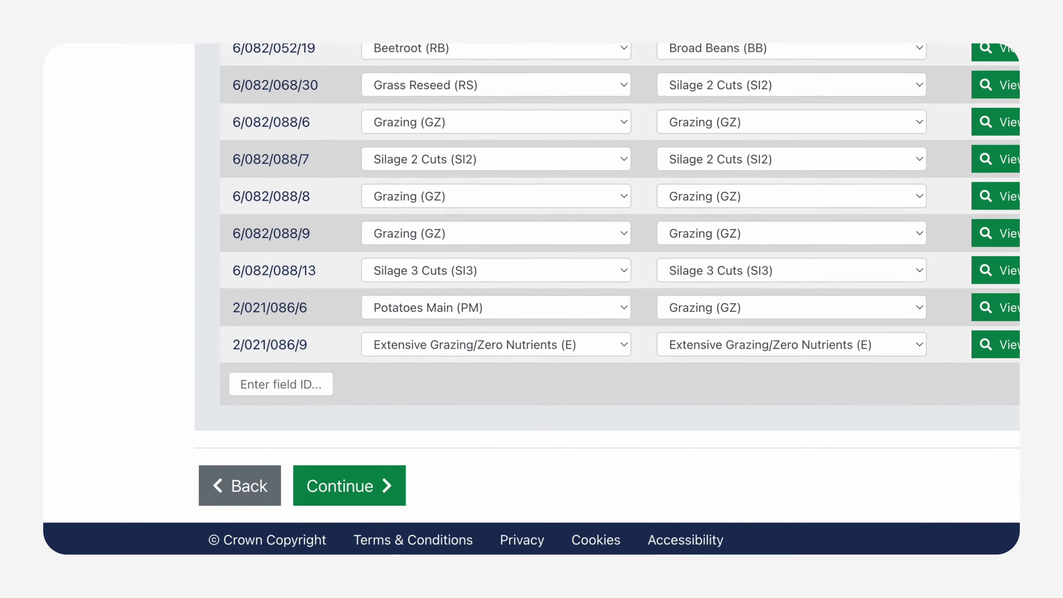
pyautogui.click(356, 487)
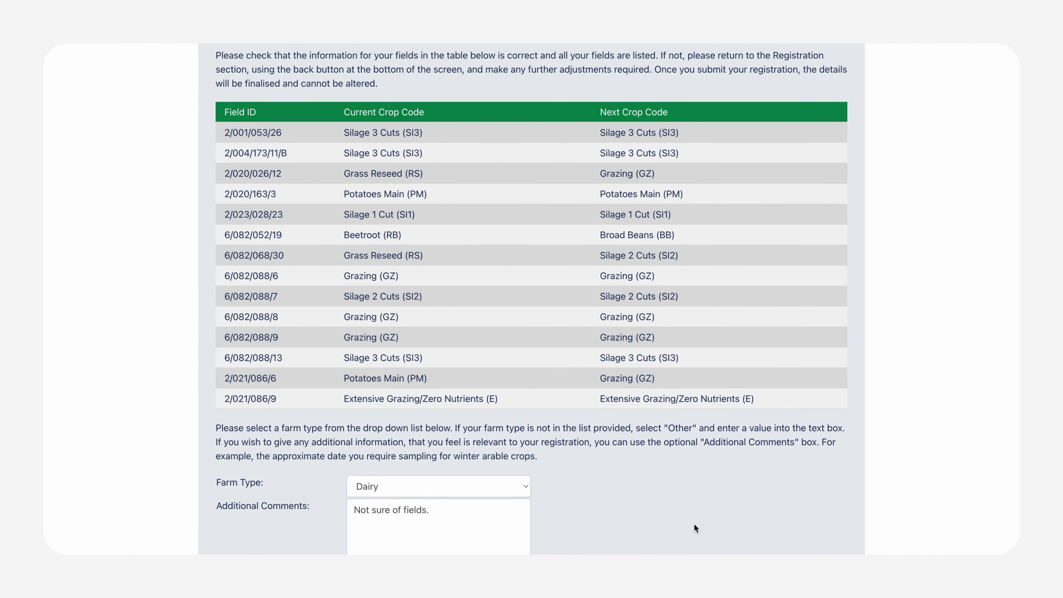
# Step: Save the summary page to Downloads in 'Web Page, Complete' format
pyautogui.rightClick(713, 217)
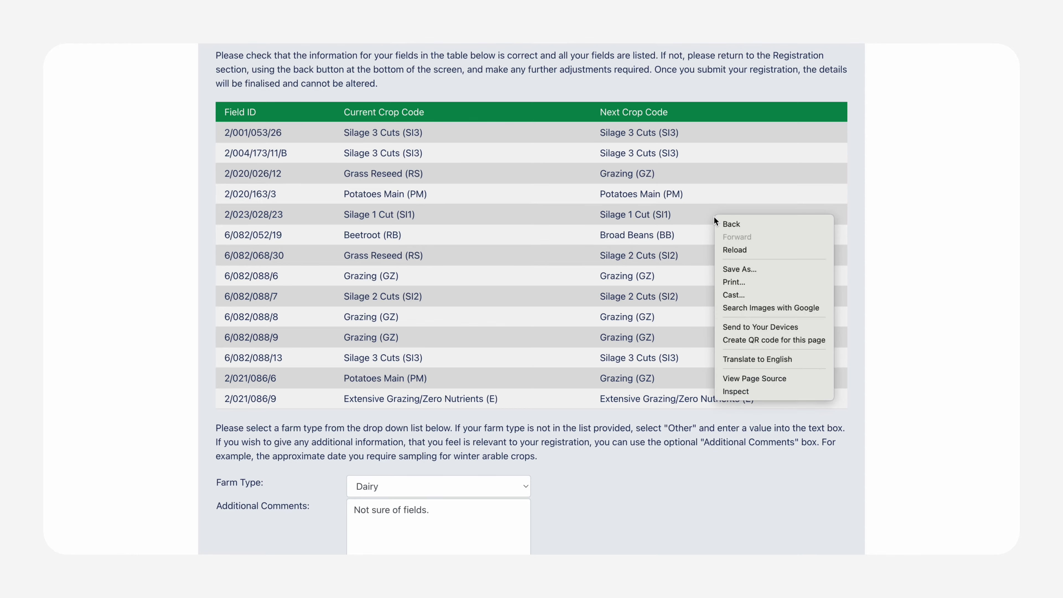
pyautogui.click(728, 265)
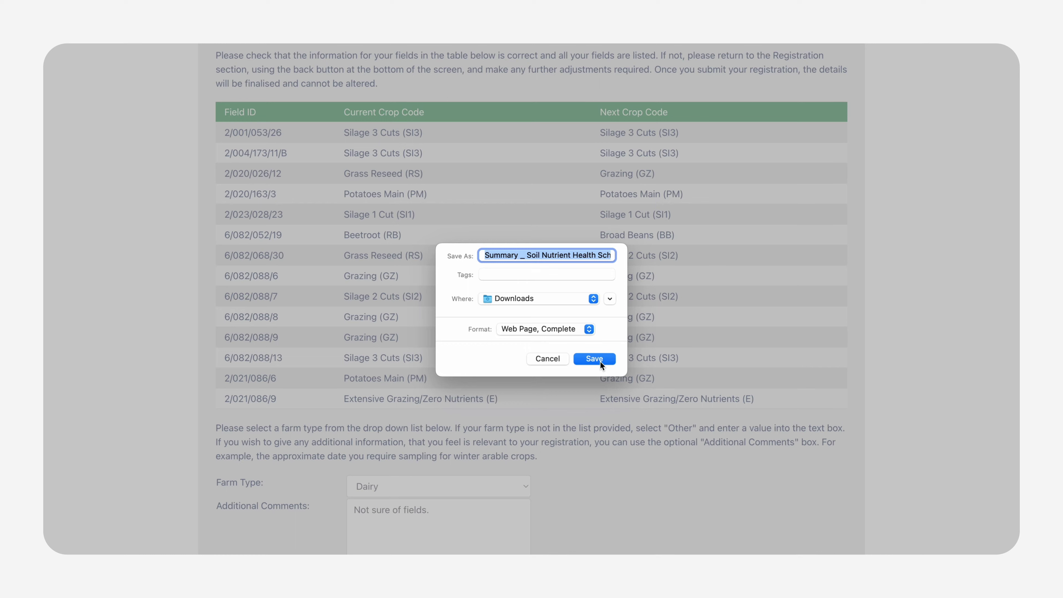
pyautogui.click(591, 331)
pyautogui.click(592, 331)
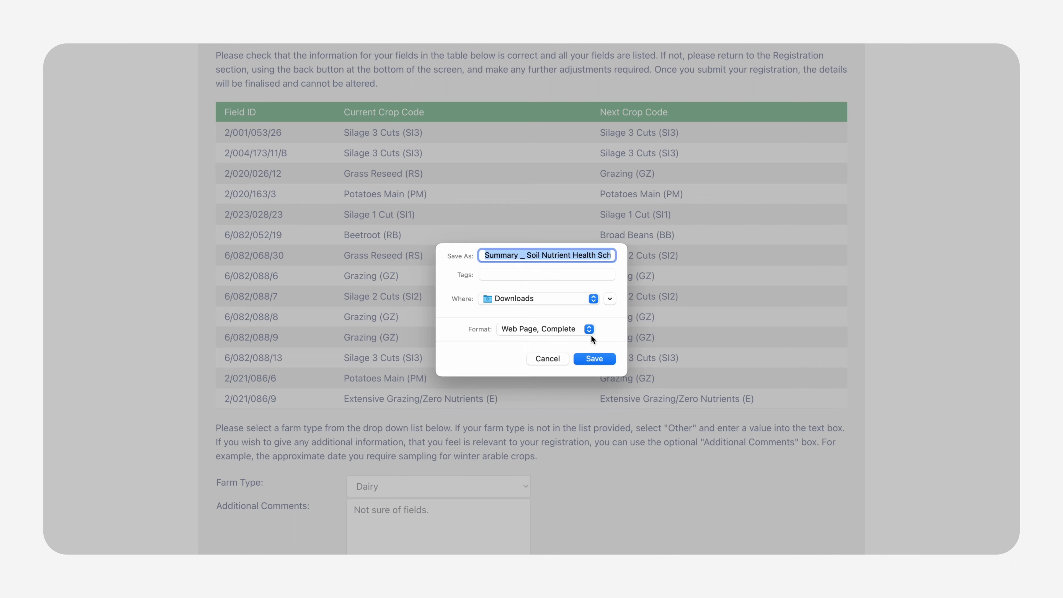
pyautogui.click(599, 360)
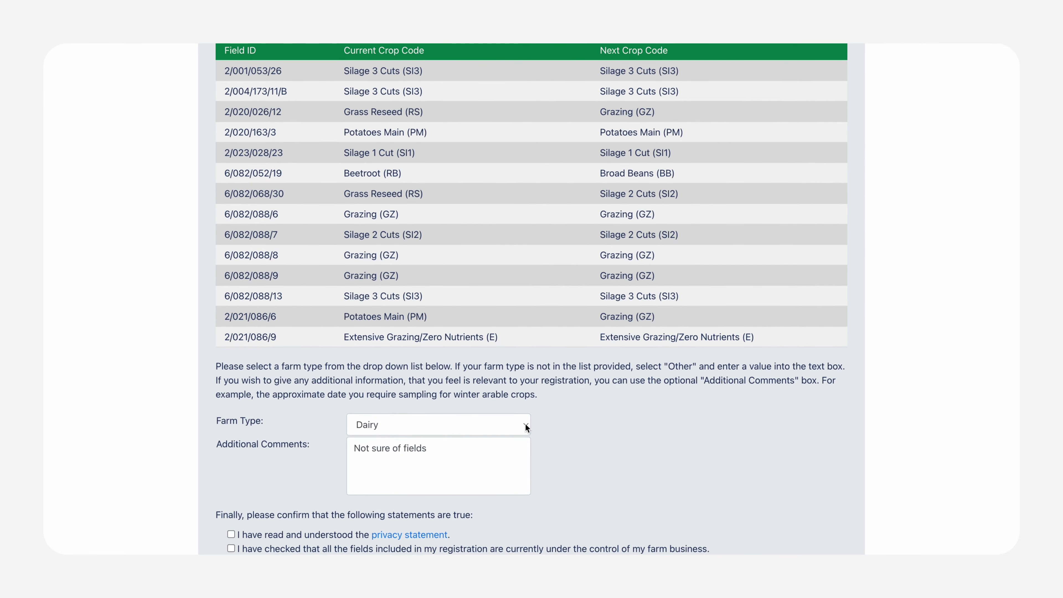
# Step: Keep Dairy as the farm type and change Additional Comments to 'Not sure of fields'
pyautogui.click(512, 444)
pyautogui.click(487, 428)
pyautogui.moveTo(454, 444); pyautogui.dragTo(301, 454)
pyautogui.write('Not sure of fields')
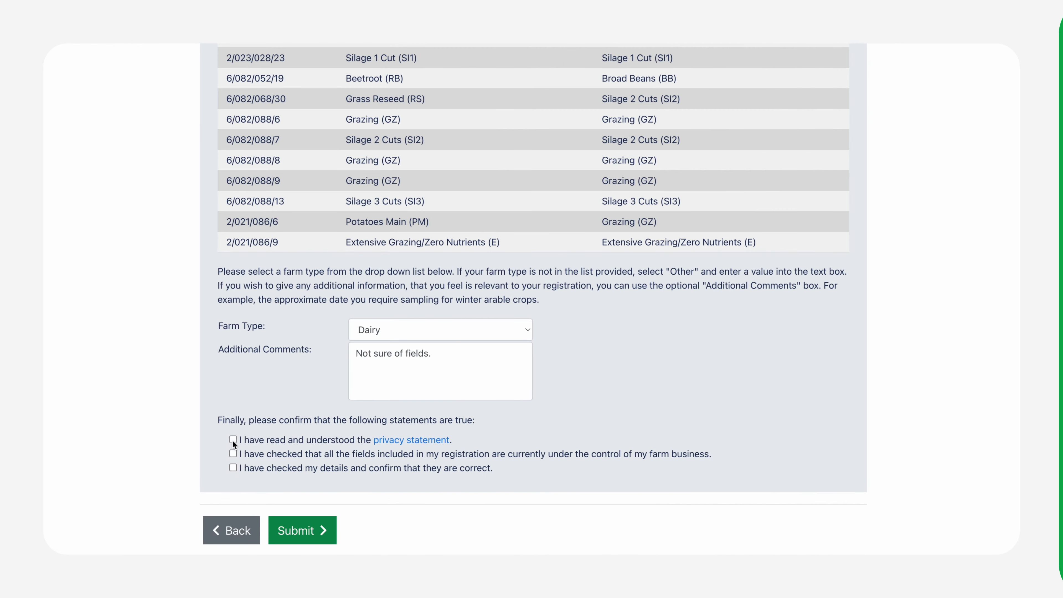
# Step: Tick all three confirmation statements and submit the application, confirming with Yes
pyautogui.click(233, 440)
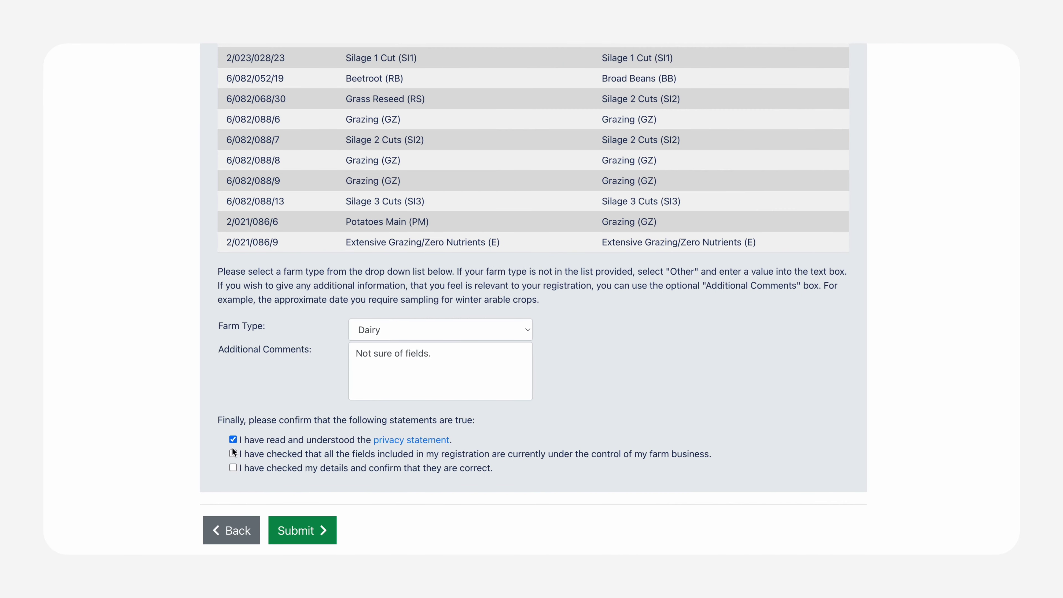
pyautogui.click(233, 466)
pyautogui.click(296, 536)
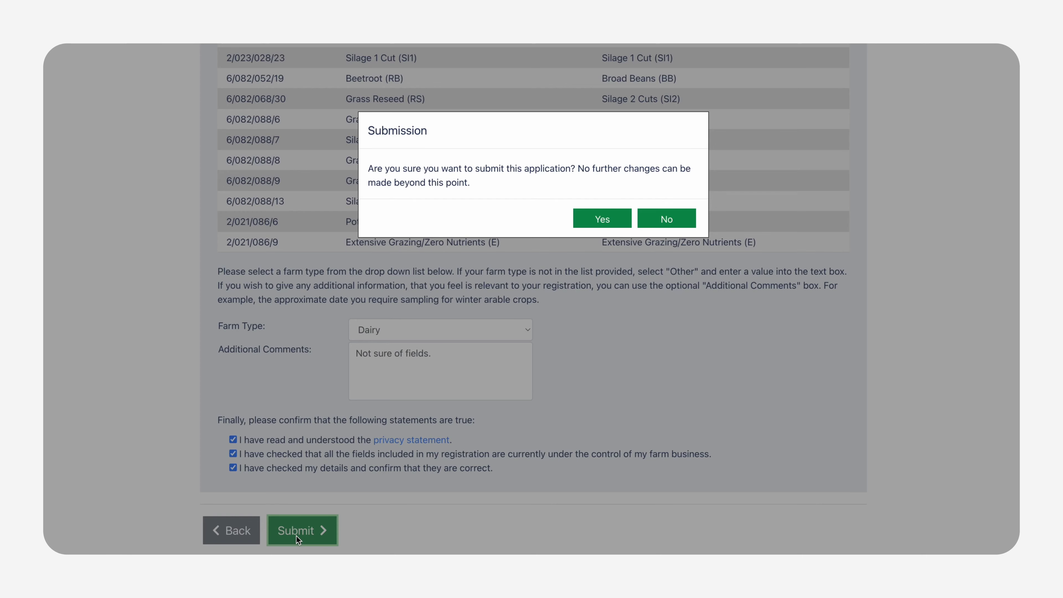
pyautogui.click(622, 226)
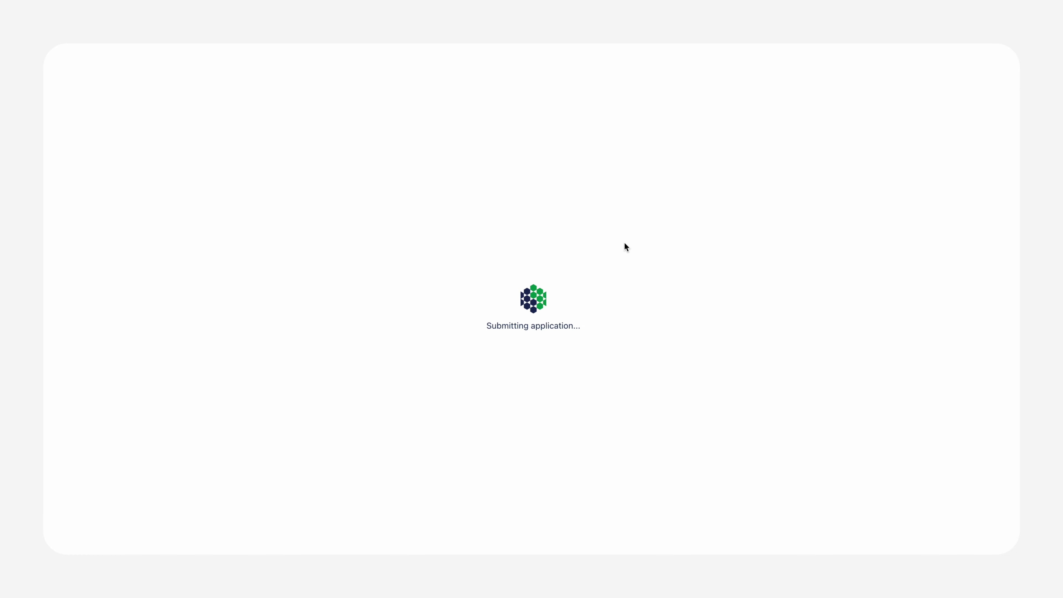